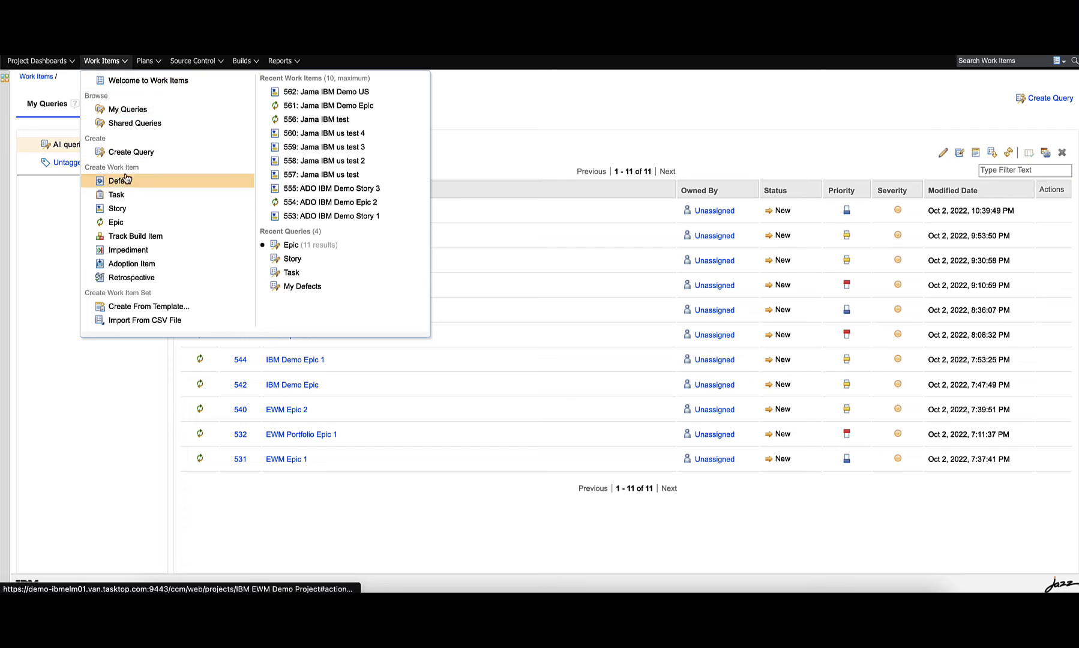
Create a new Epic work item with the summary "Jama Demo Epic"
left_click(127, 221)
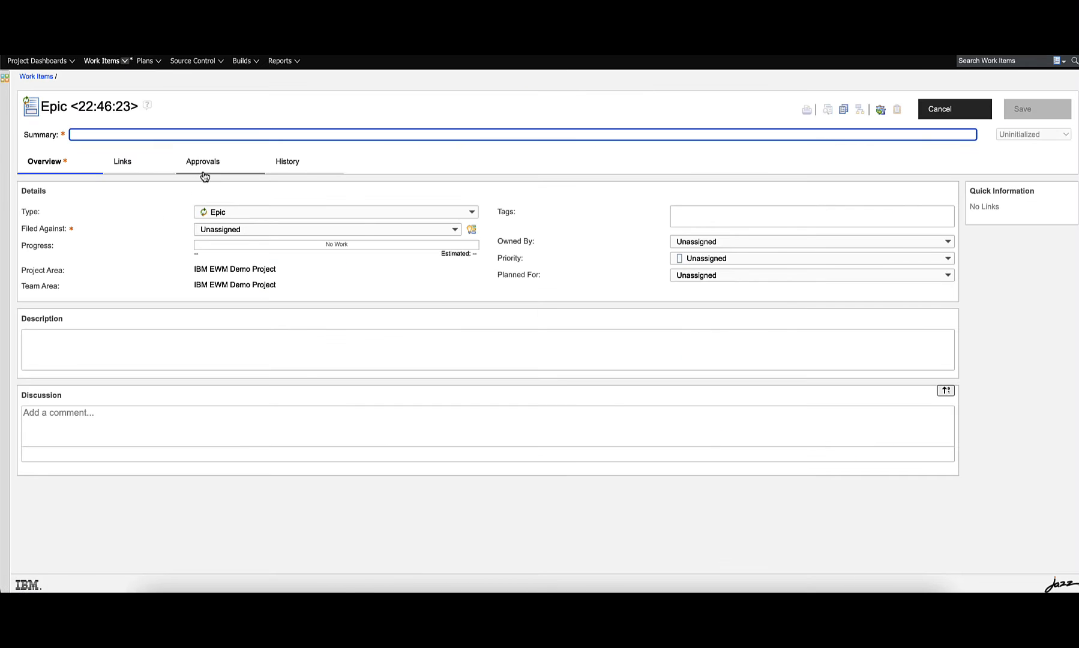
type("Jama Demo Epic")
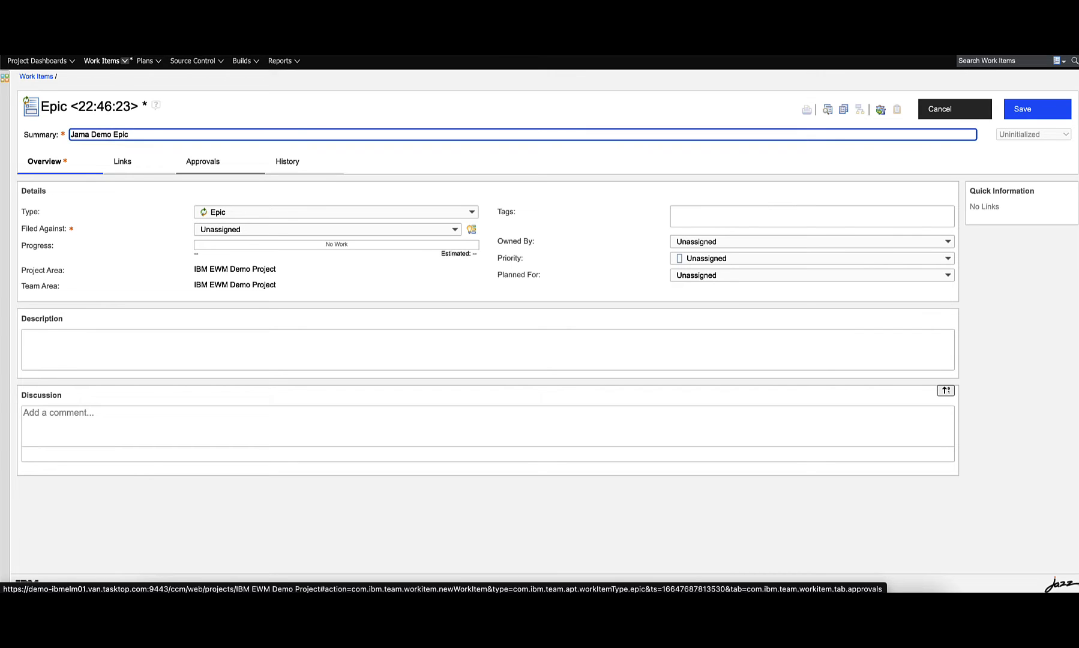
Set the epic's Filed Against to IBM EWM Demo Project and its Priority to Low
left_click(257, 229)
left_click(264, 258)
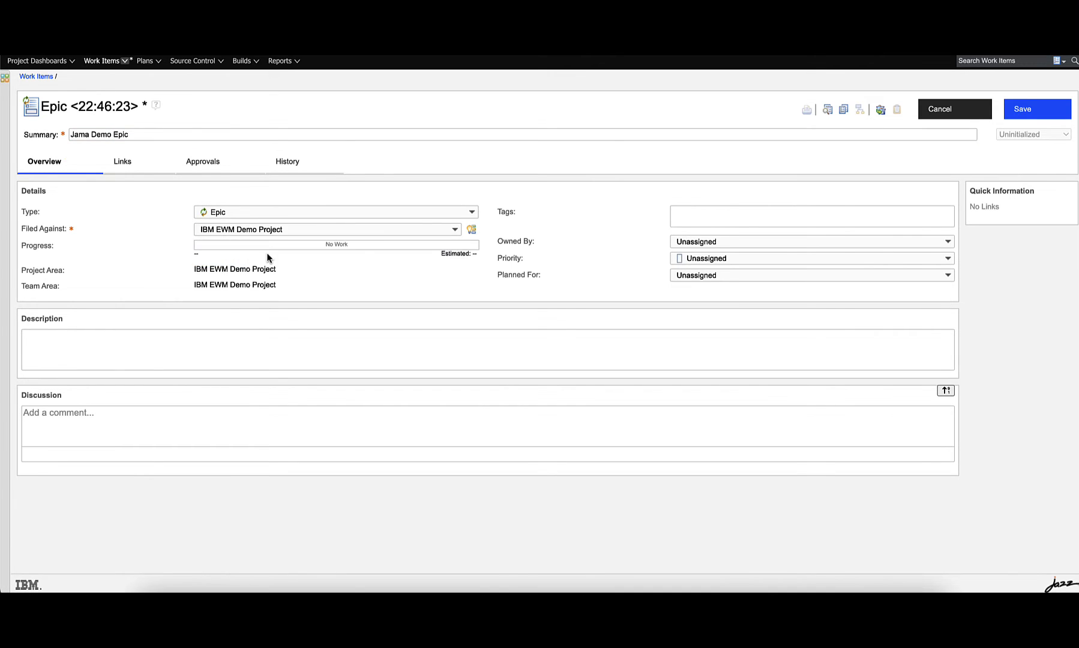
left_click(710, 258)
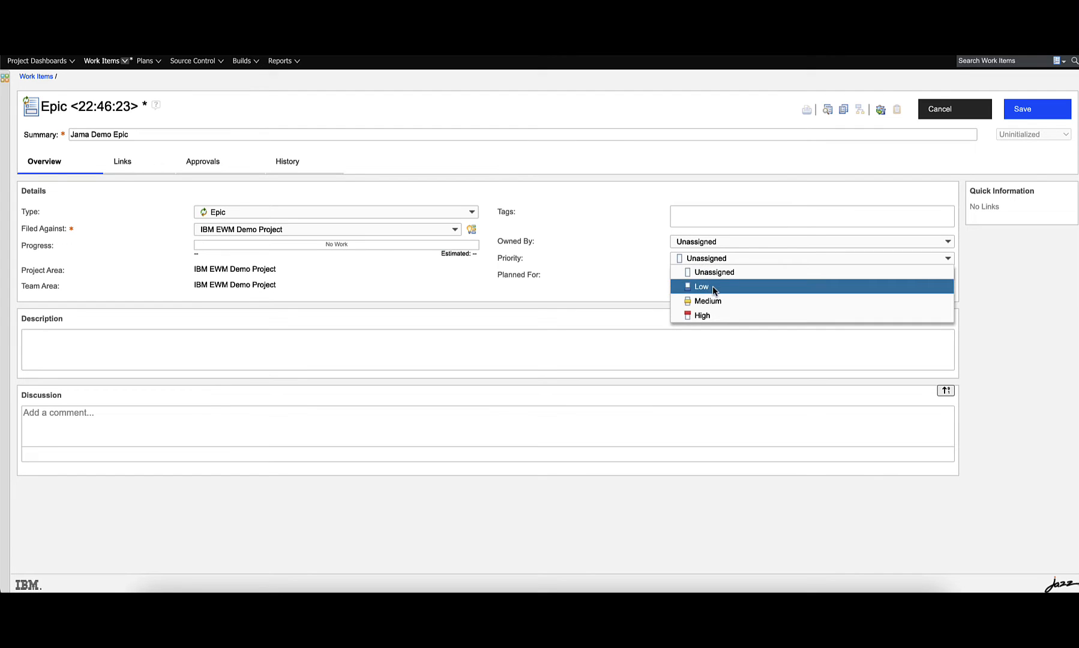
left_click(712, 286)
Enter the description "New description here" and save the epic
left_click(673, 336)
type("N")
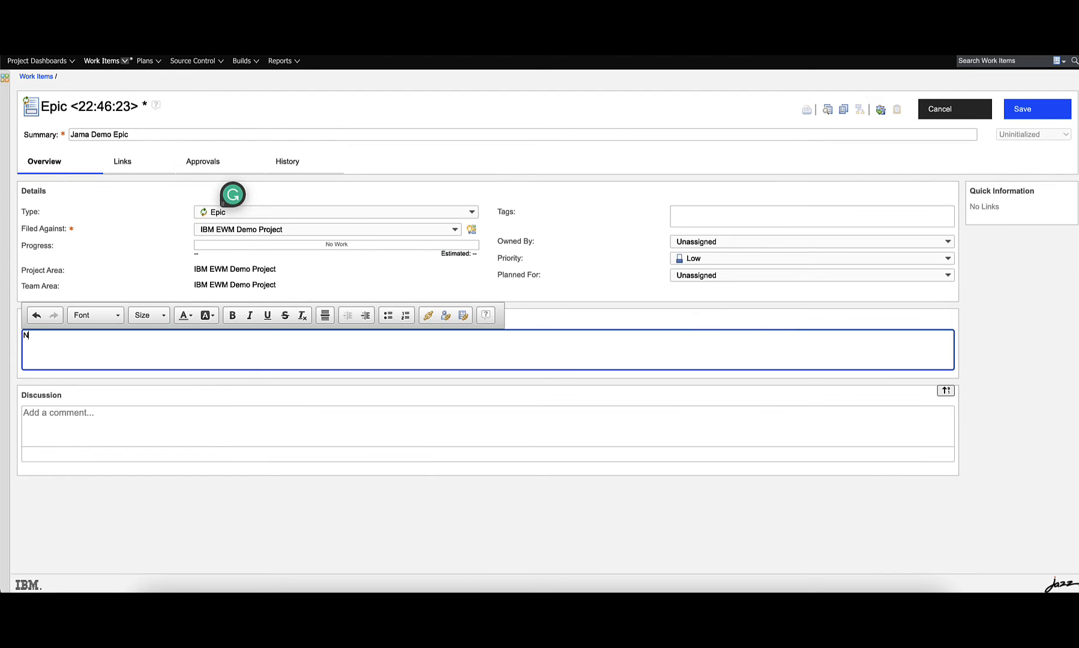
type("ew description here")
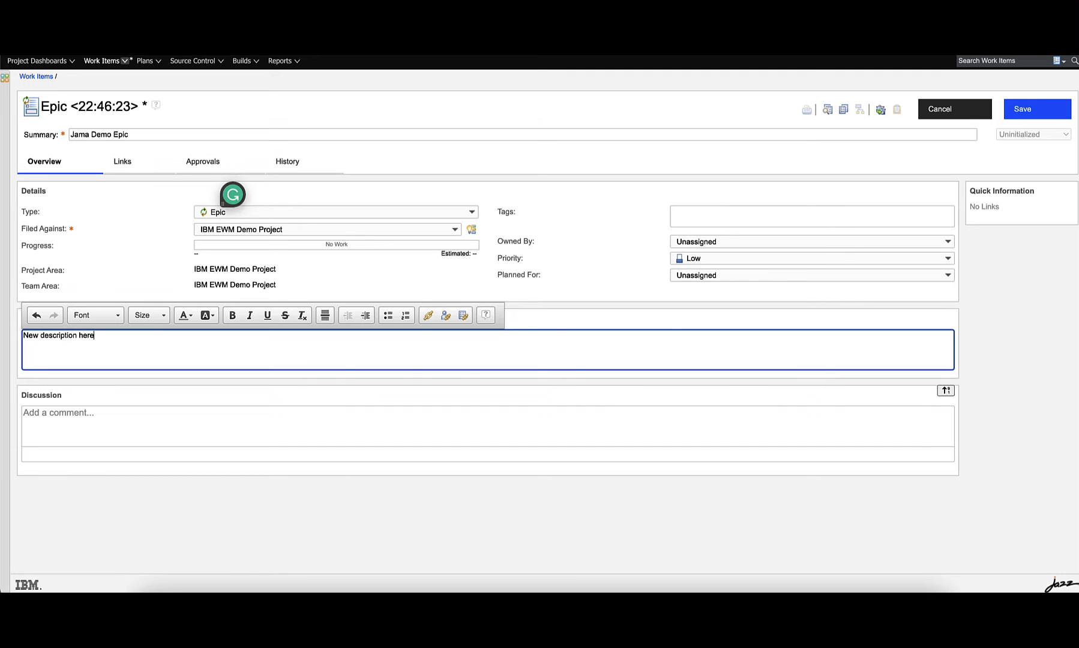
left_click(1047, 111)
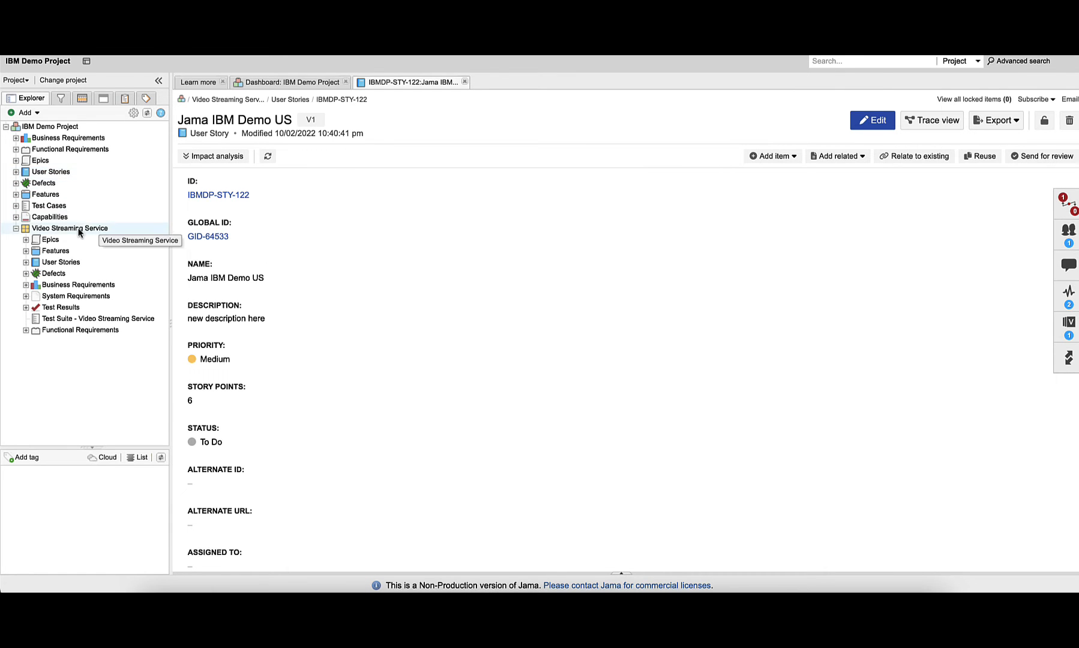
Switch to Jama and open Jama Demo Epic under Video Streaming Service Epics to review its synced fields
left_click(145, 114)
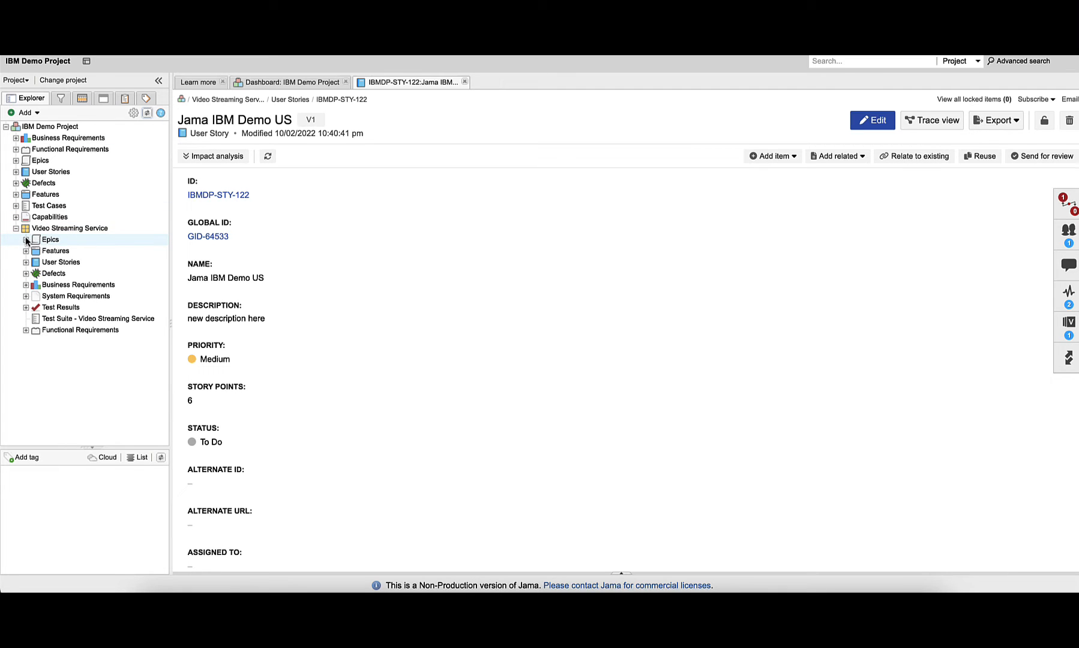
left_click(26, 240)
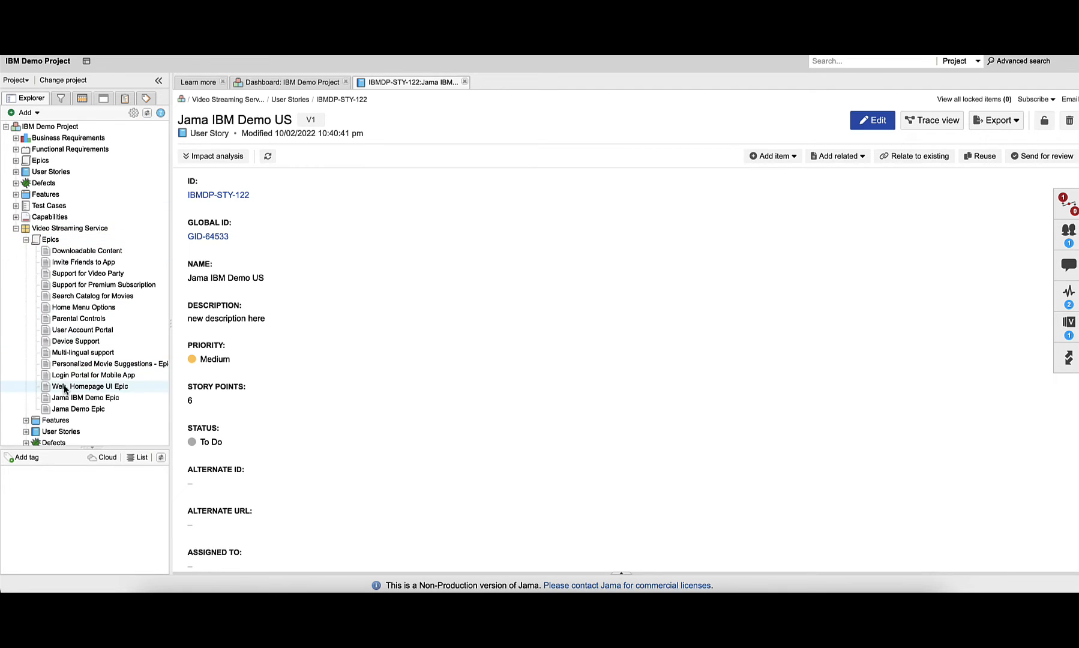
left_click(76, 410)
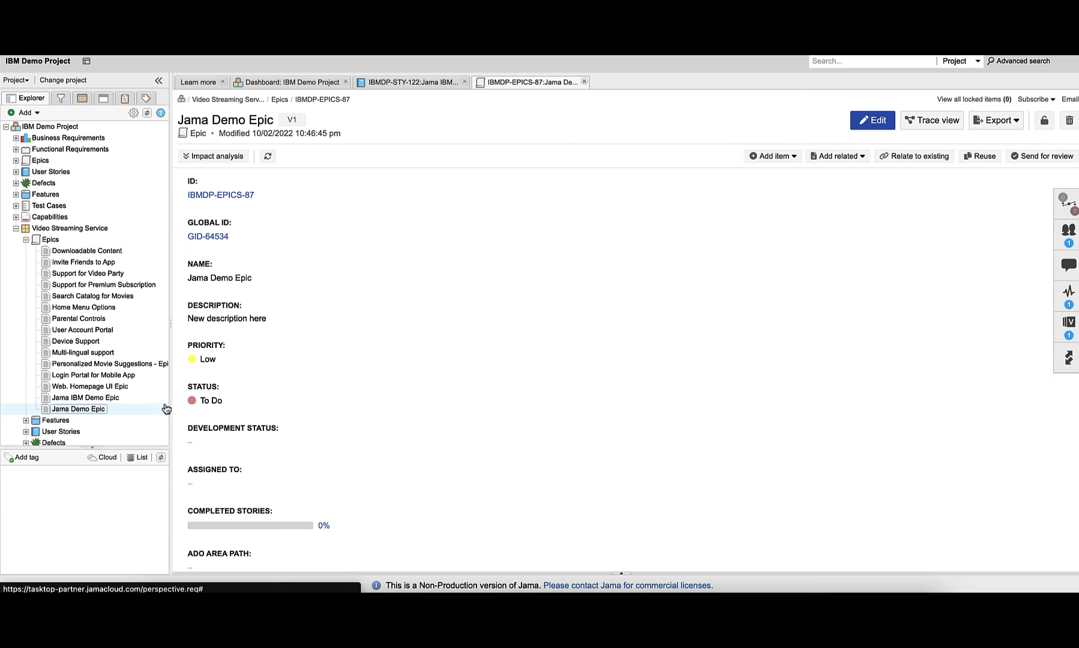
scroll(269, 404, "down", 1)
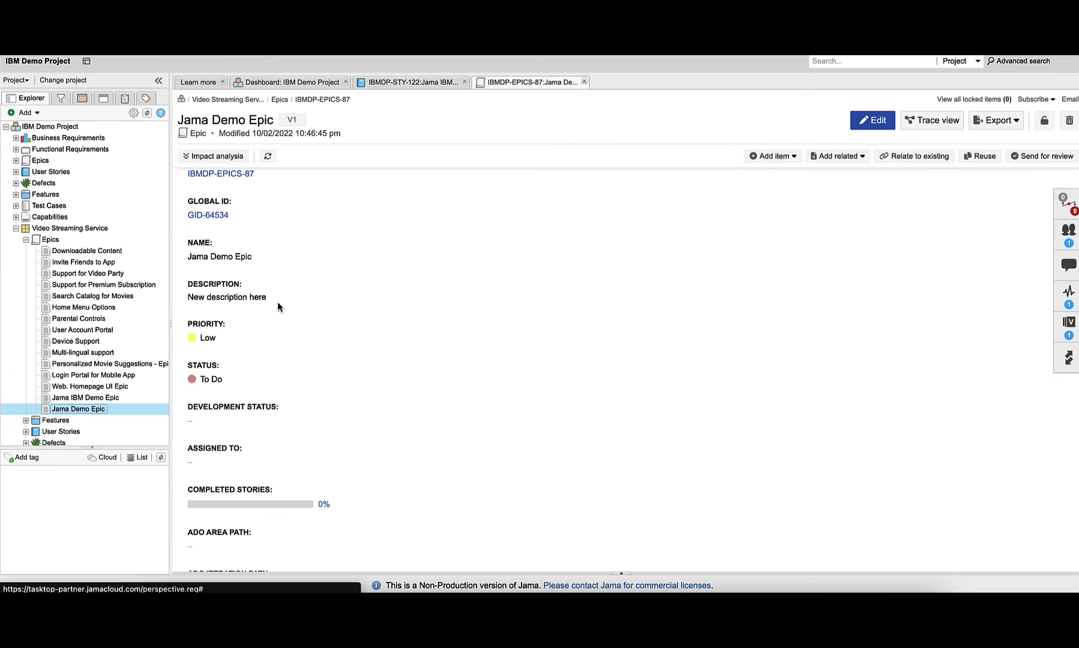
Edit the Jama epic and add a new description line "additional text"
left_click(180, 300)
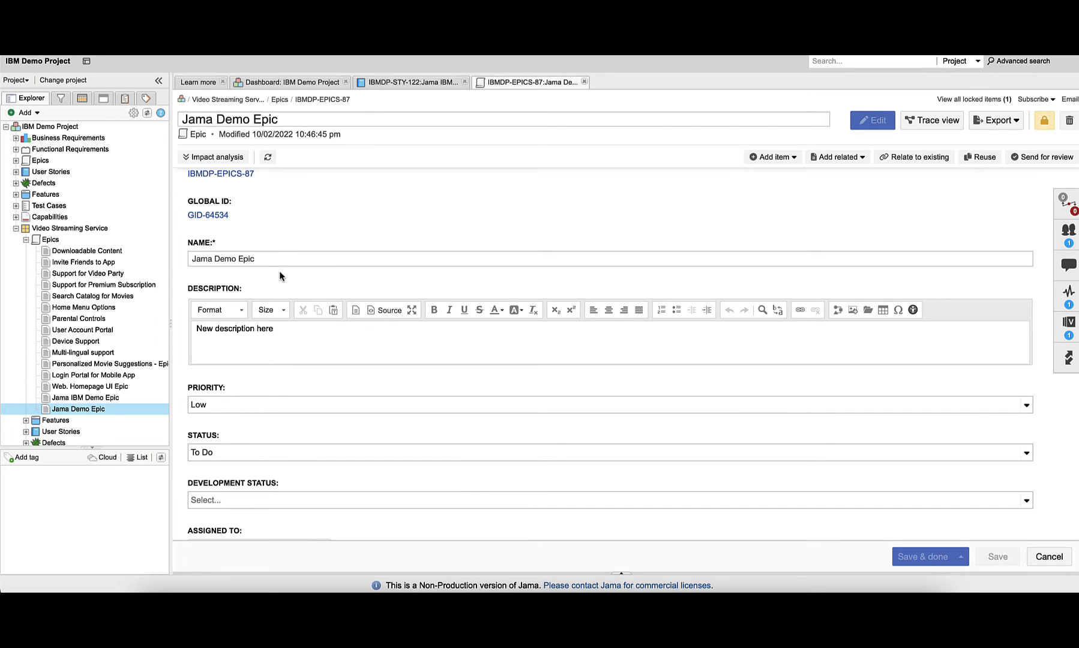
left_click(295, 336)
key("Return")
type("ad")
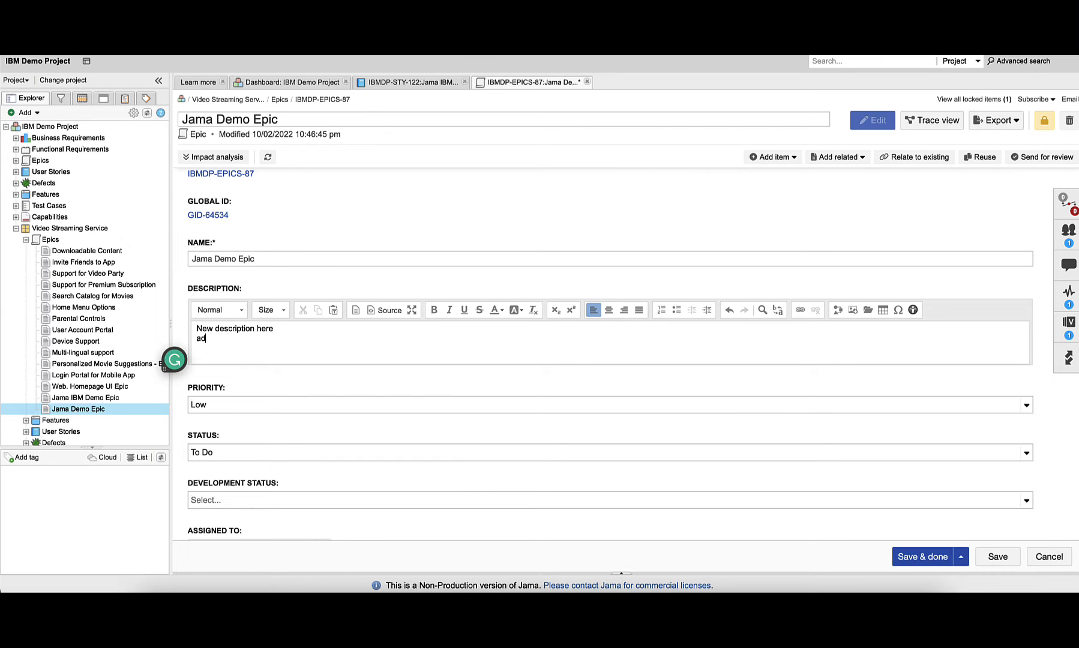
type("ditional text")
Set the Jama epic's priority to Medium and save it with Save & done
left_click(351, 405)
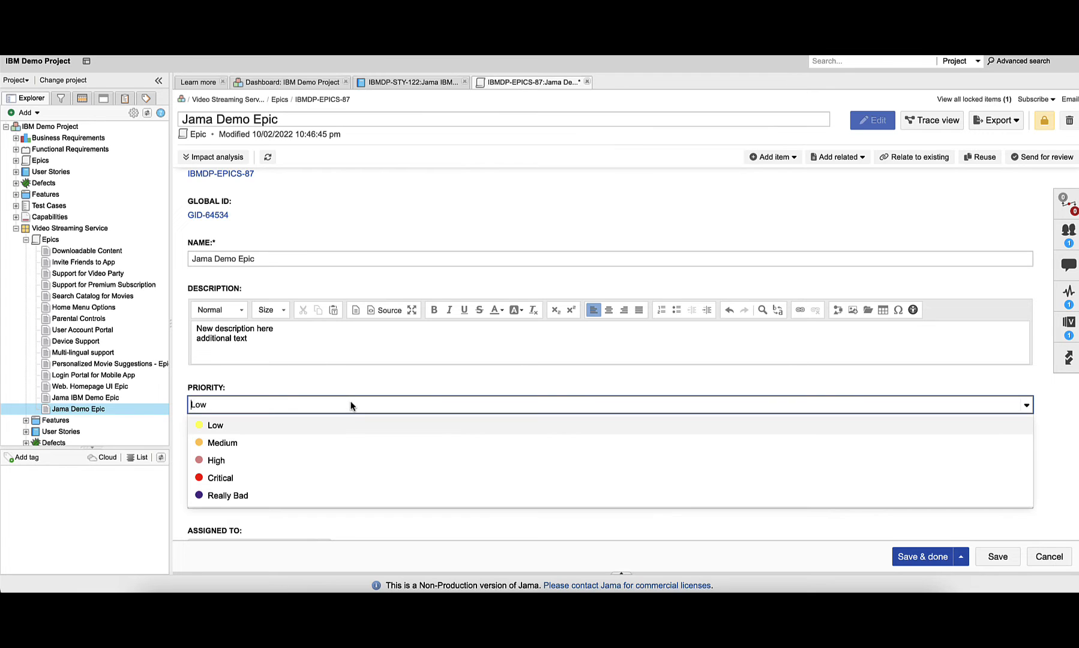
left_click(351, 444)
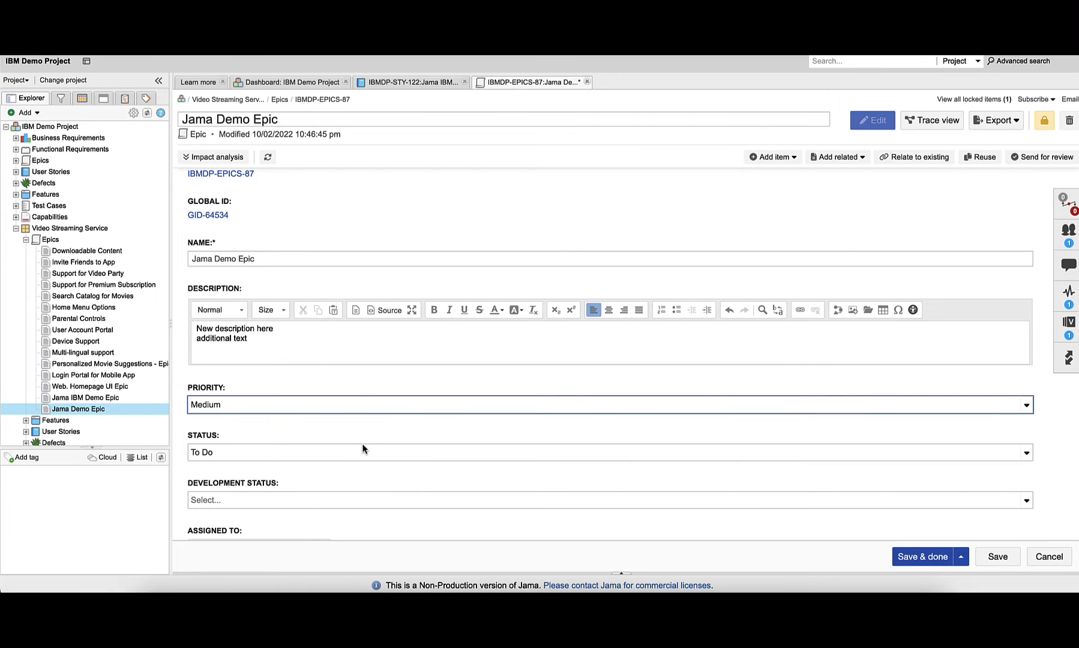
left_click(915, 563)
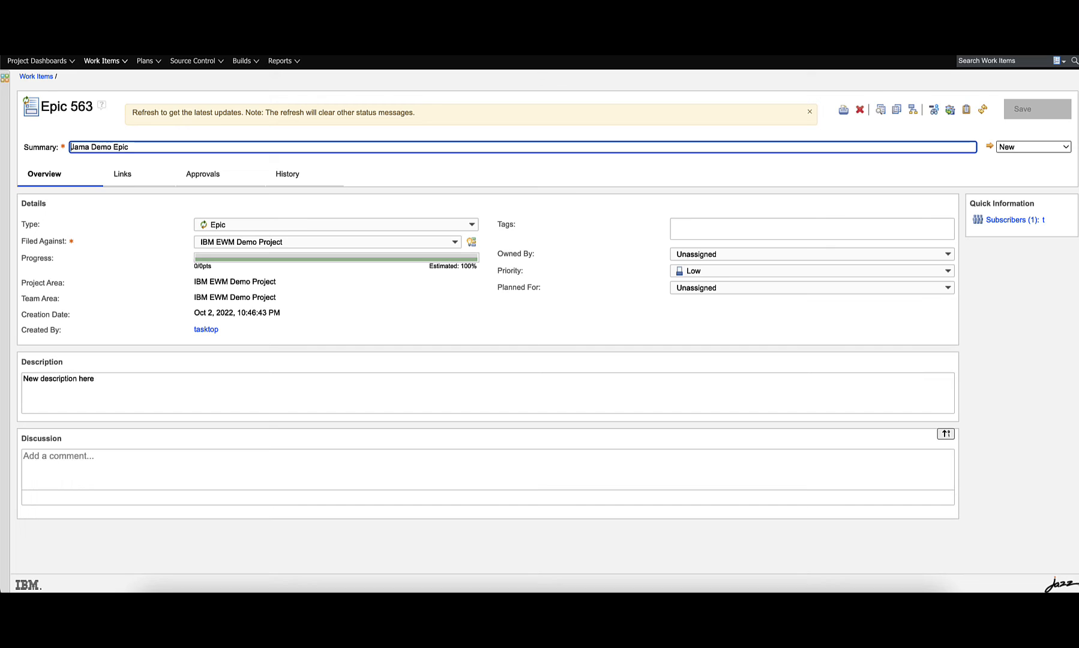
Refresh Epic 563 in EWM and create a child Story with the summary "Jama IBM Demo US 2"
key("super+r")
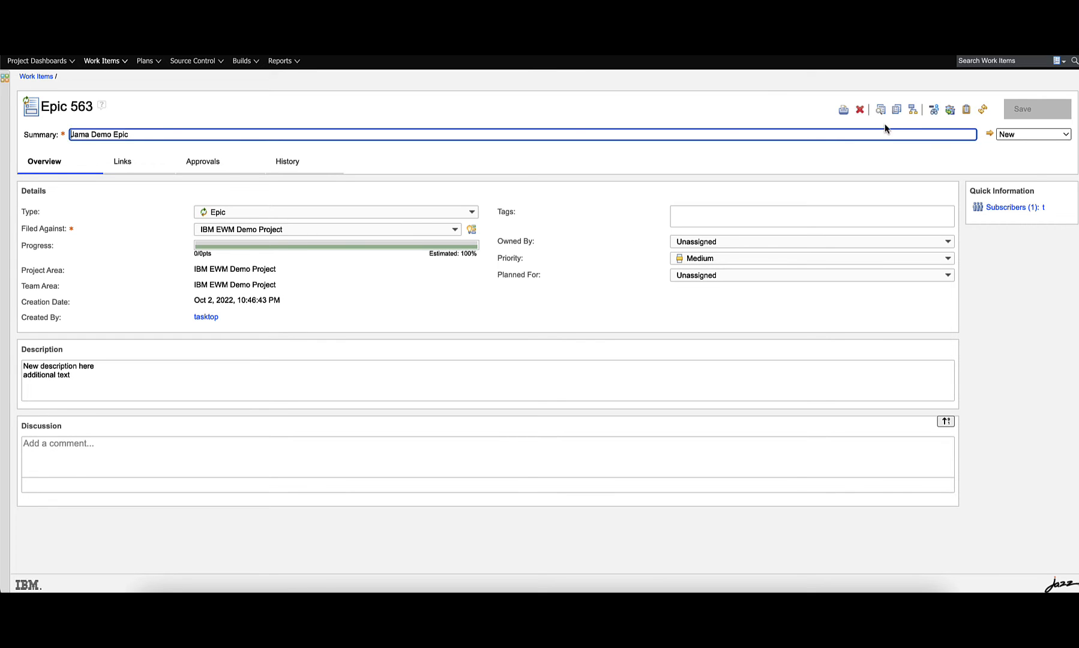
left_click(912, 110)
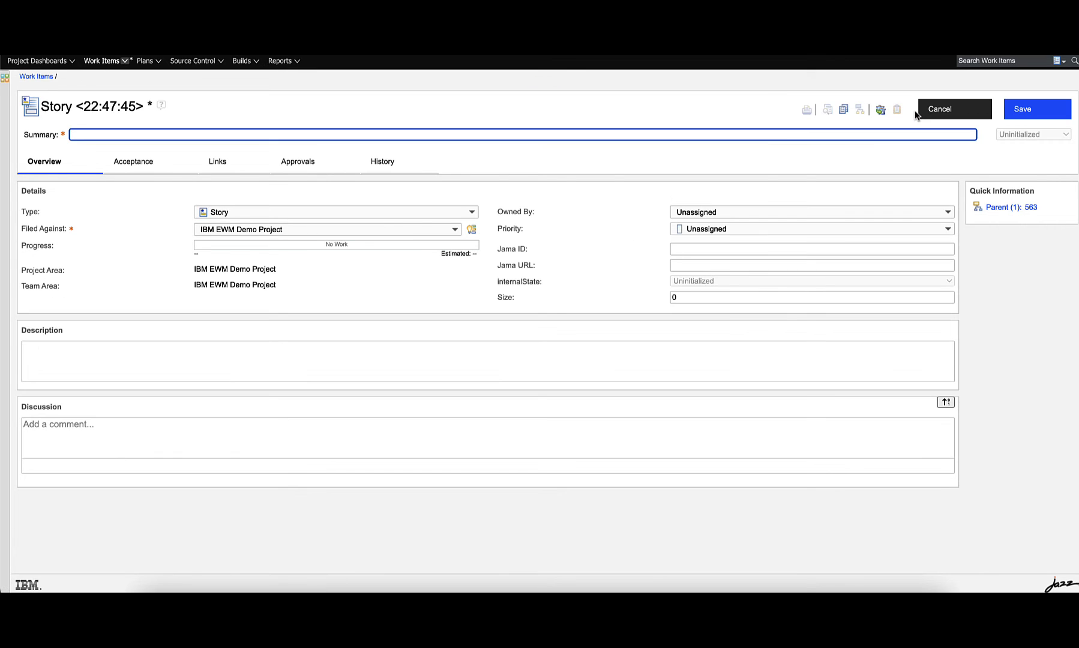
type("Jama IBM Demo US 2")
Set the story's Priority to Medium and its Size to 6
left_click(707, 232)
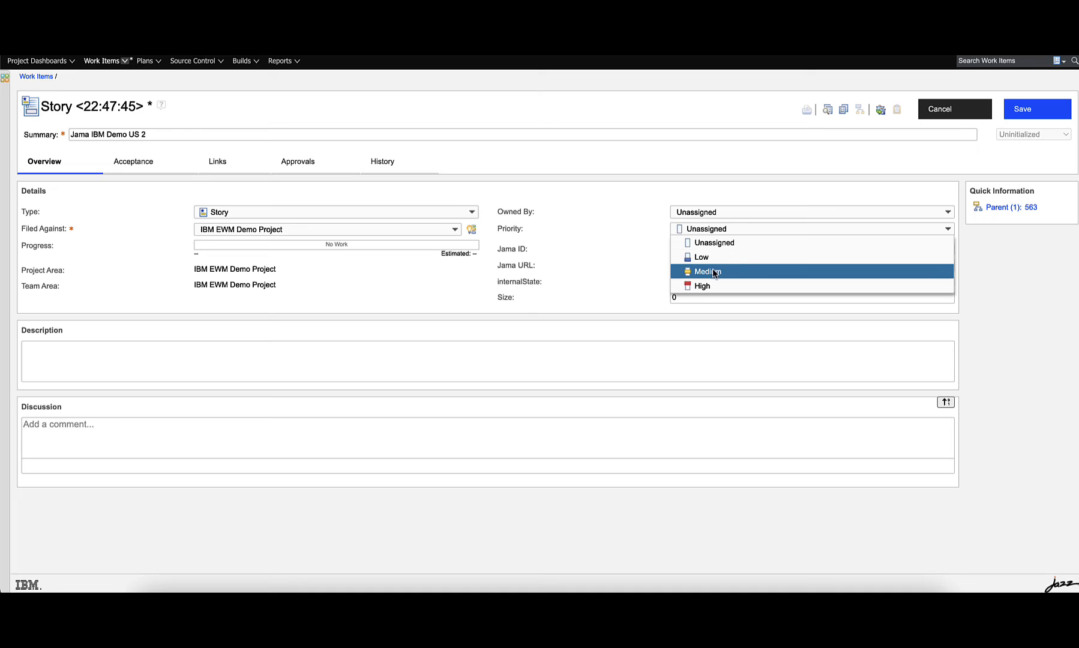
left_click(714, 273)
left_click(696, 298)
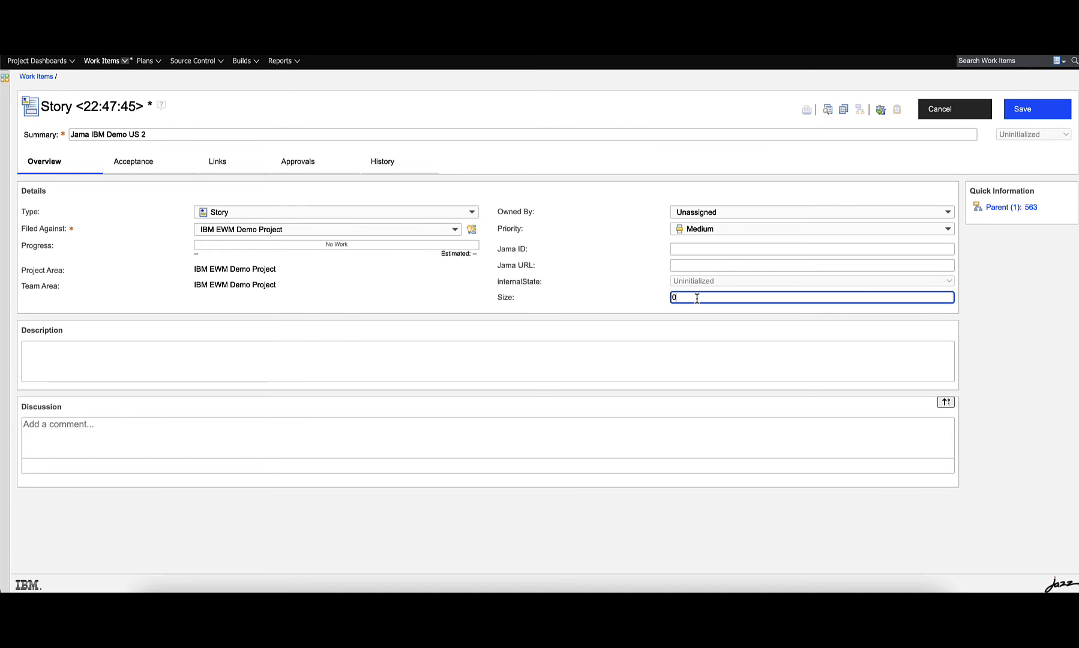
key("BackSpace")
Enter the story description "new description here" and save the story
left_click(653, 361)
type("new ")
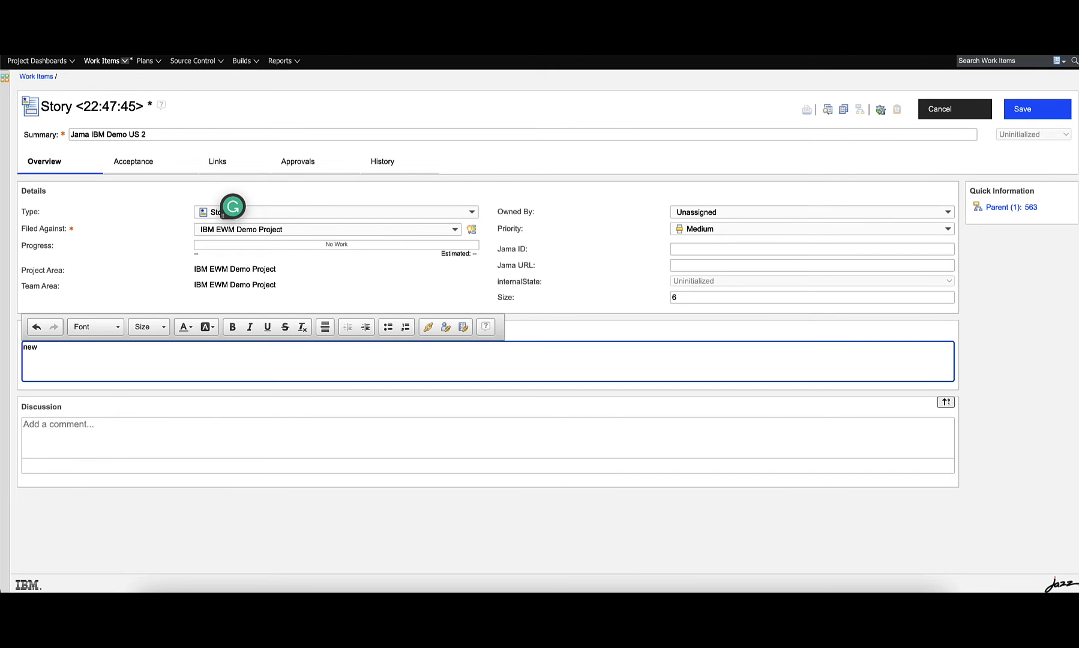
type("description here")
left_click(1027, 116)
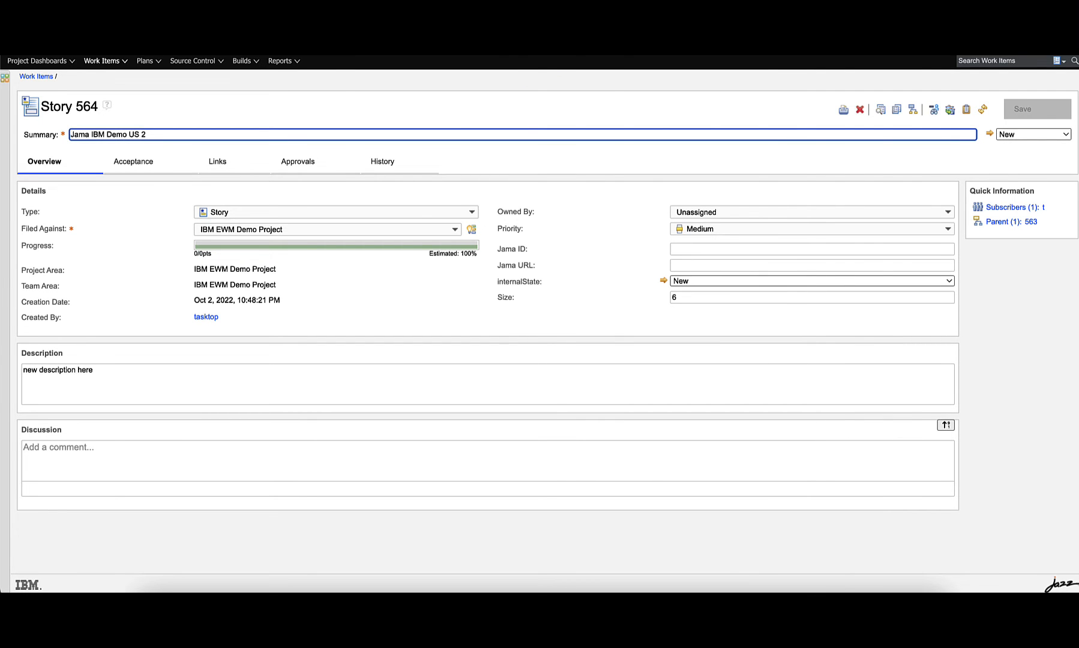
Open the synced story Jama IBM Demo US 2 under User Stories in Jama and view its relationships
key("super+r")
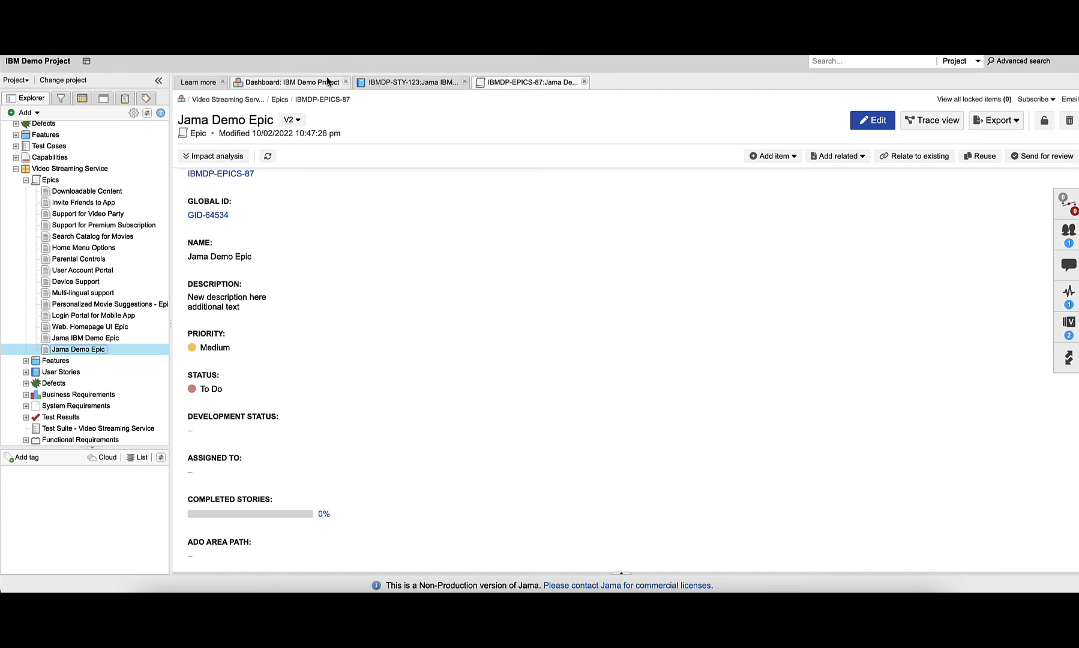
left_click(148, 114)
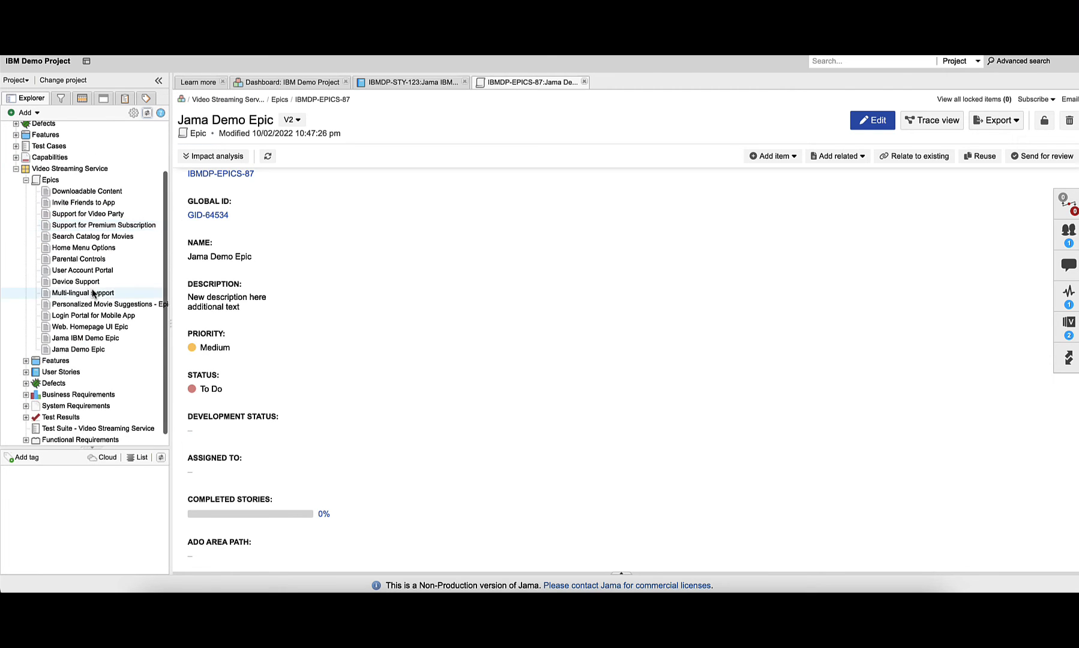
left_click(26, 372)
scroll(57, 408, "down", 3)
scroll(59, 408, "down", 4)
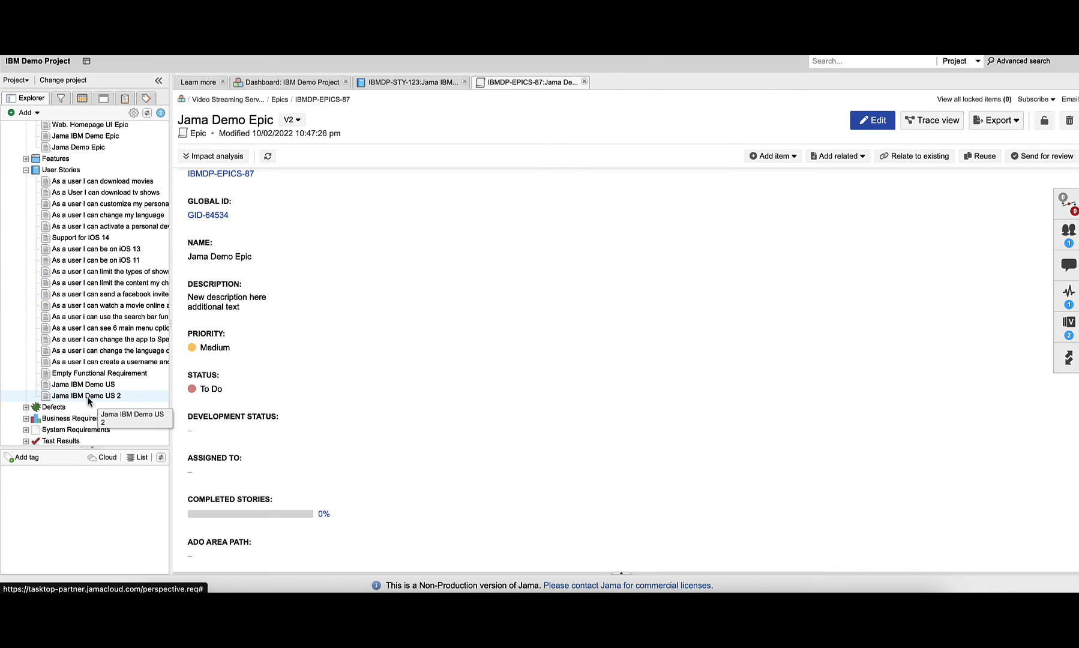
left_click(87, 396)
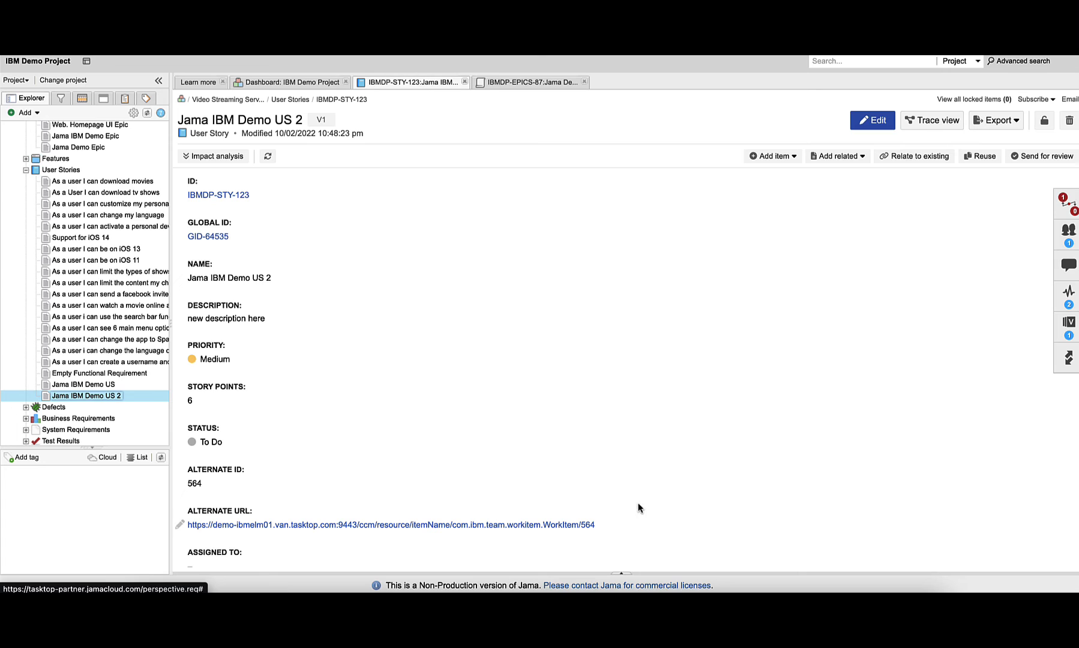
left_click(1069, 216)
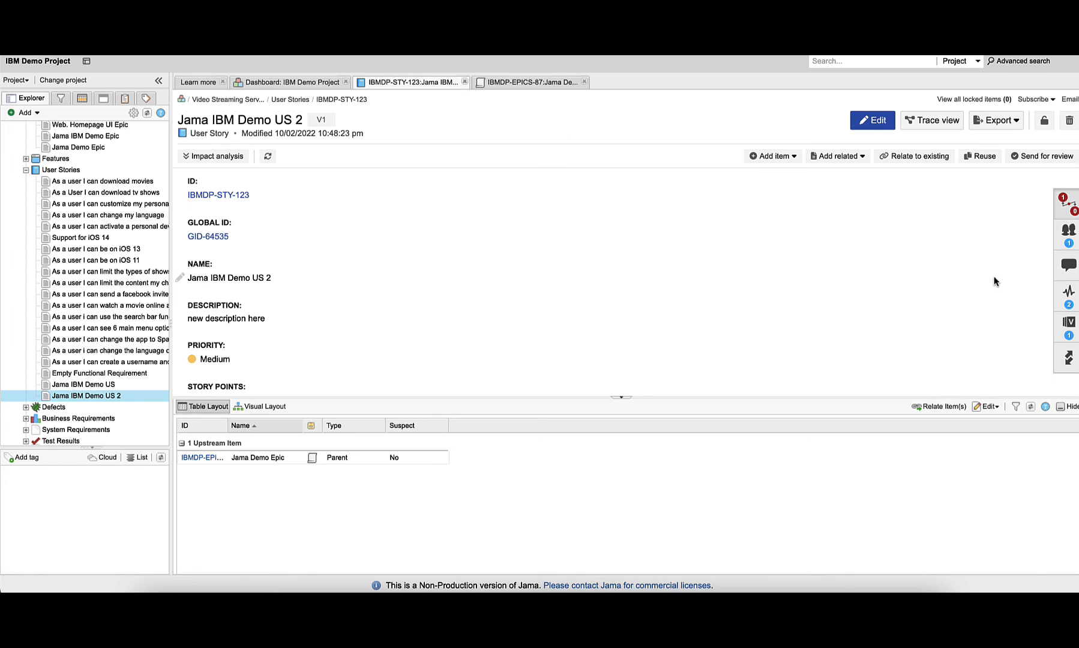
Post the comment "new comment hello there" on the Jama story
left_click(1067, 266)
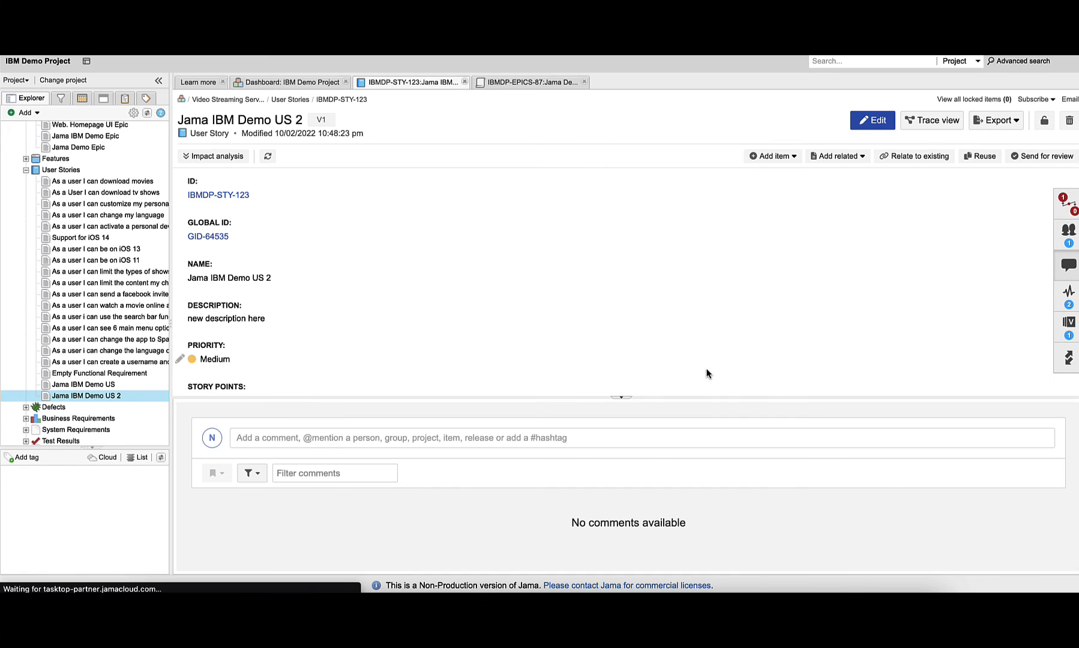
left_click(550, 437)
type("n")
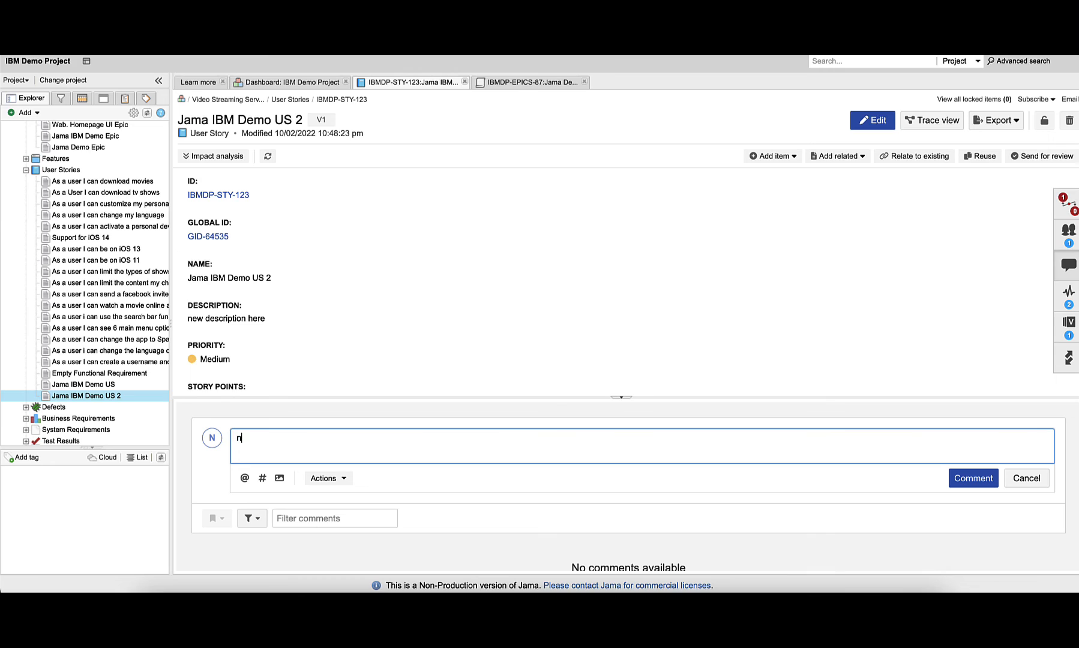
type("ew comment hello there")
left_click(974, 480)
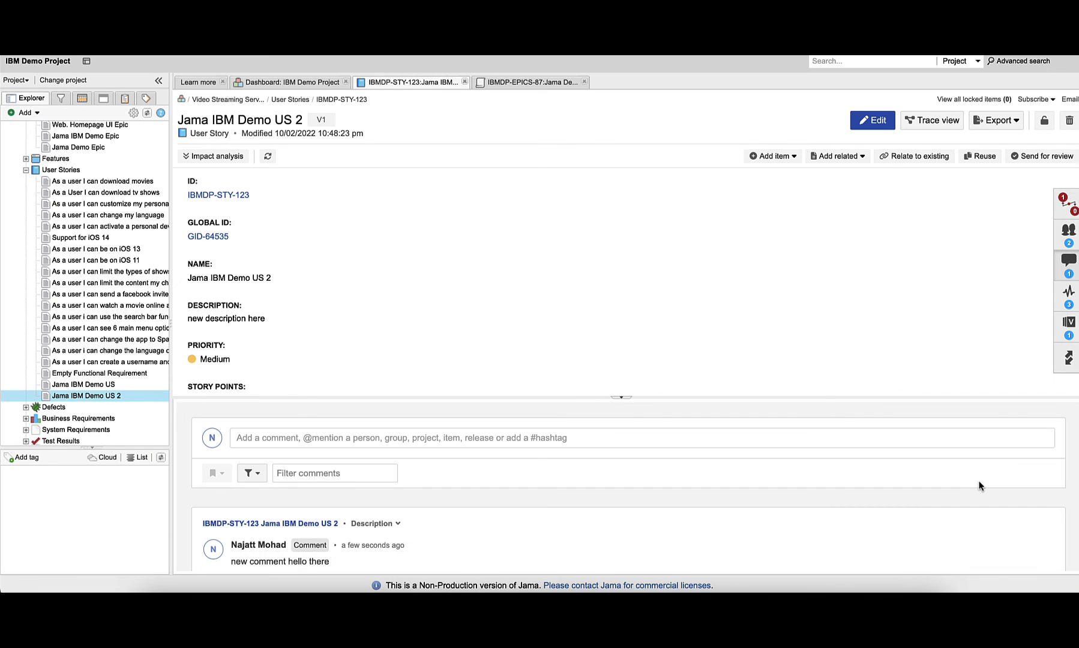
Refresh Story 564 in EWM to check its synced fields
scroll(956, 488, "down", 2)
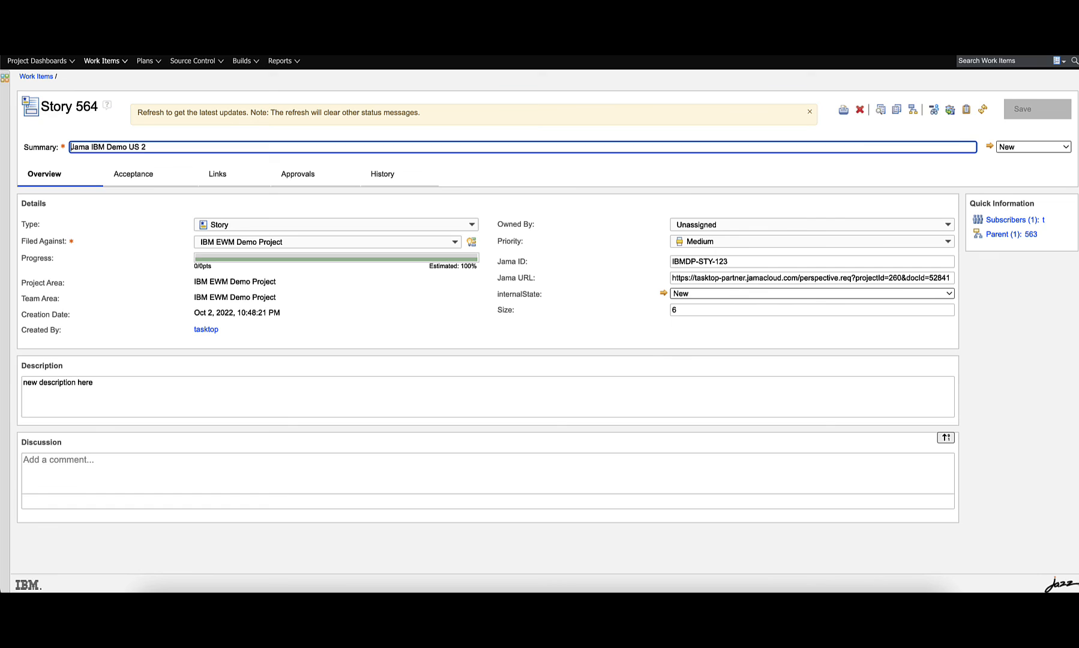
key("super+r")
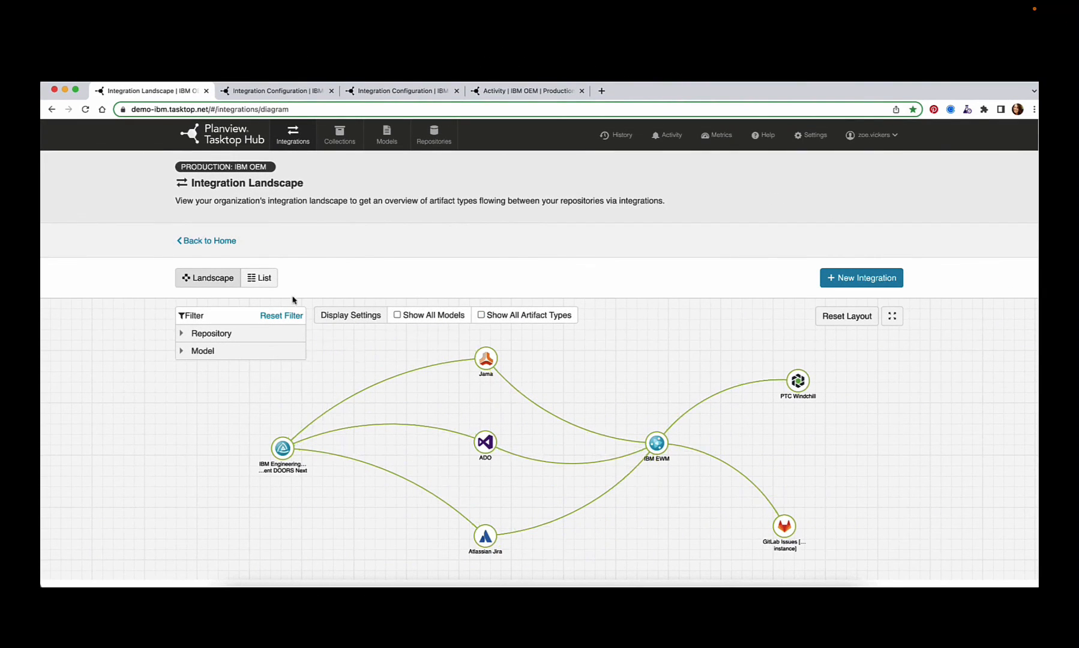
Switch the Tasktop Hub integrations view to List and browse the configured integrations
left_click(267, 283)
scroll(573, 370, "down", 10)
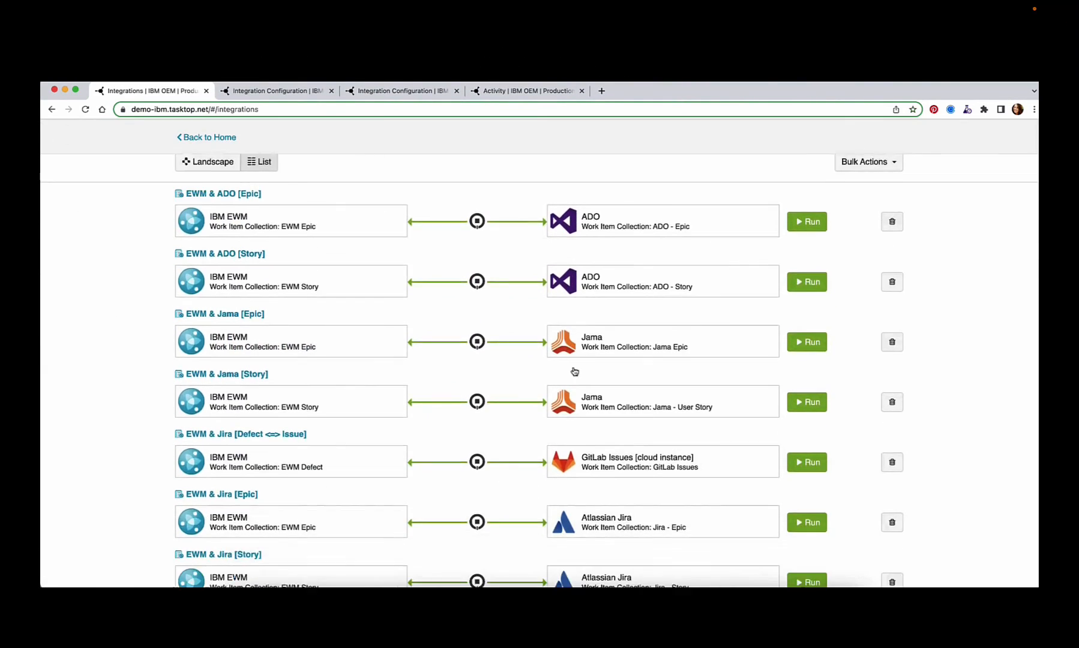
scroll(573, 370, "down", 6)
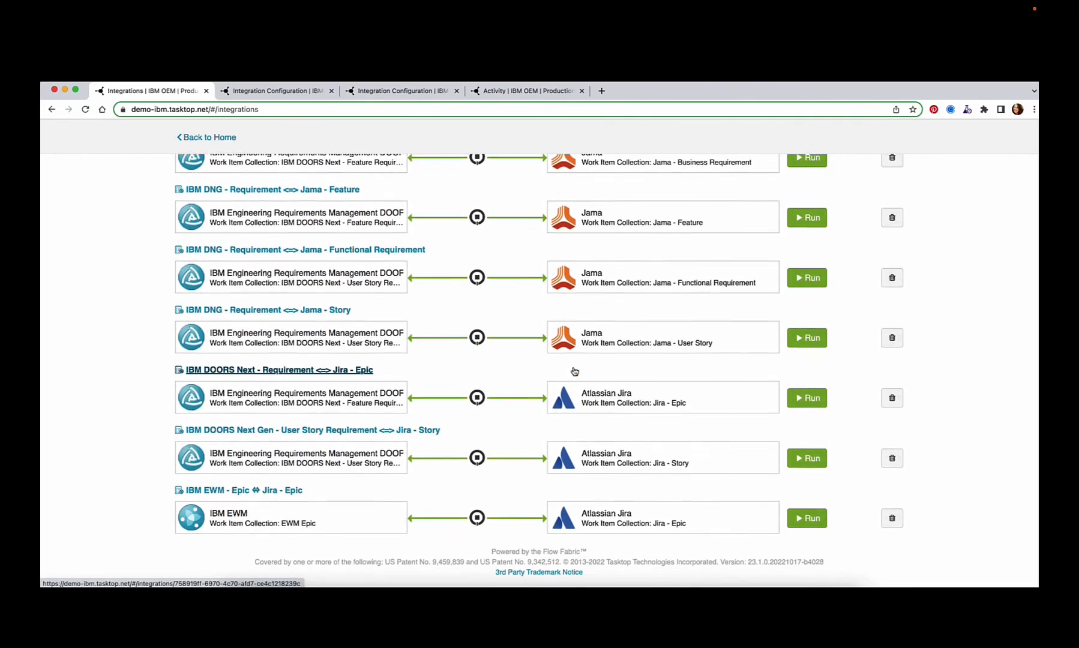
Open the field flow of the IBM DNG - Requirement <=> Jama - Business Requirement integration and review its field mappings
scroll(574, 370, "up", 5)
left_click(294, 94)
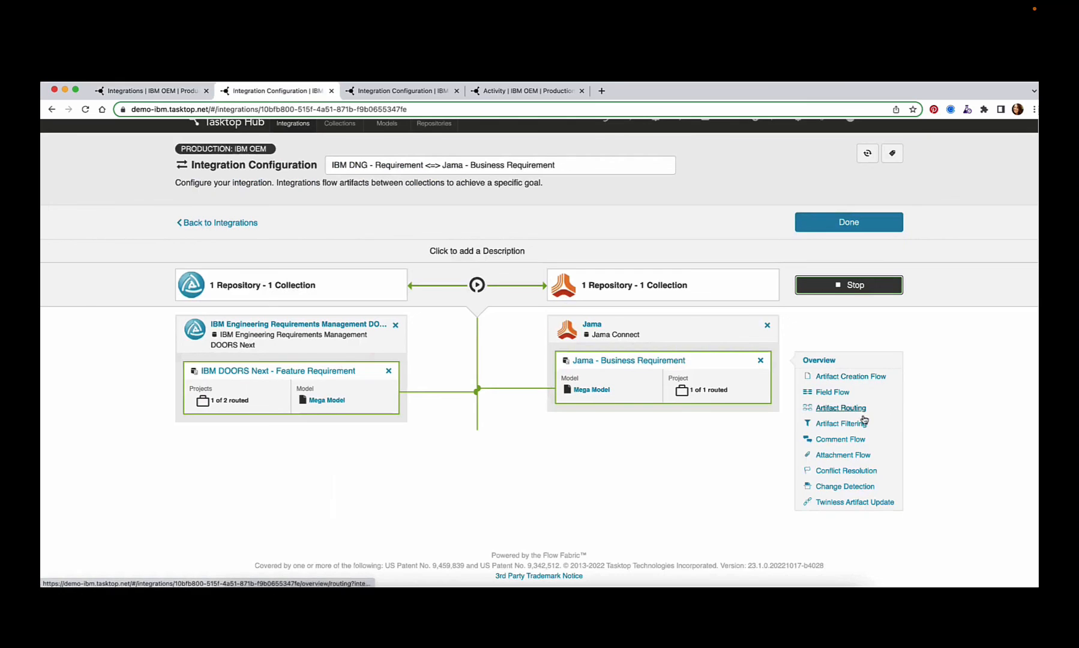
left_click(840, 395)
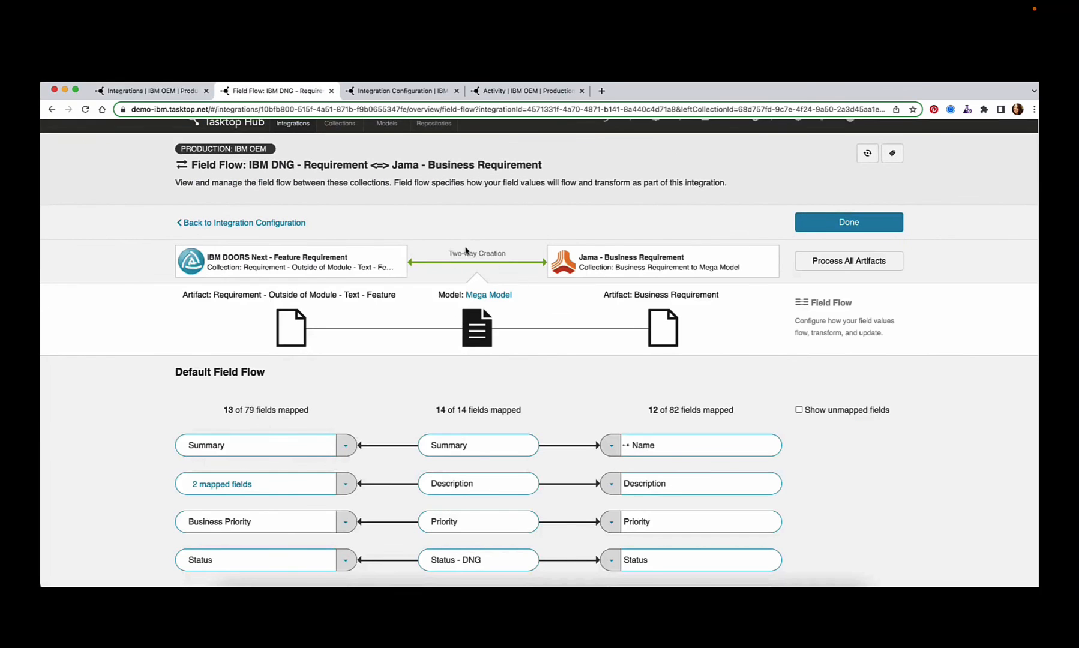
scroll(477, 338, "down", 5)
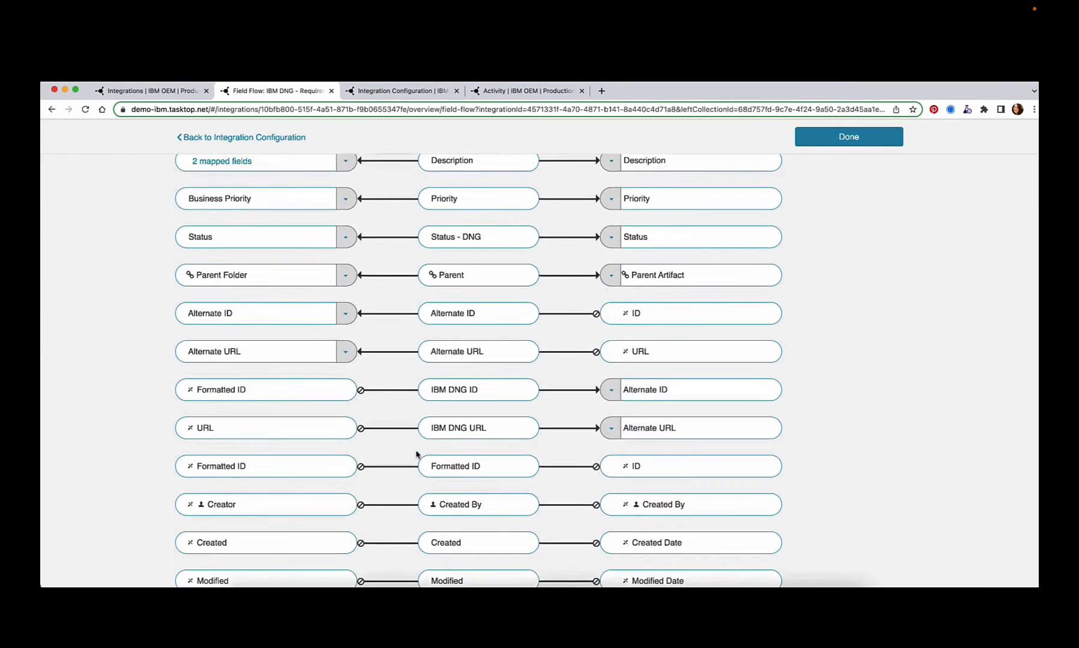
scroll(416, 455, "up", 6)
Open the completed artifact activities in the Activity view and browse the recent update events
left_click(664, 131)
left_click(764, 298)
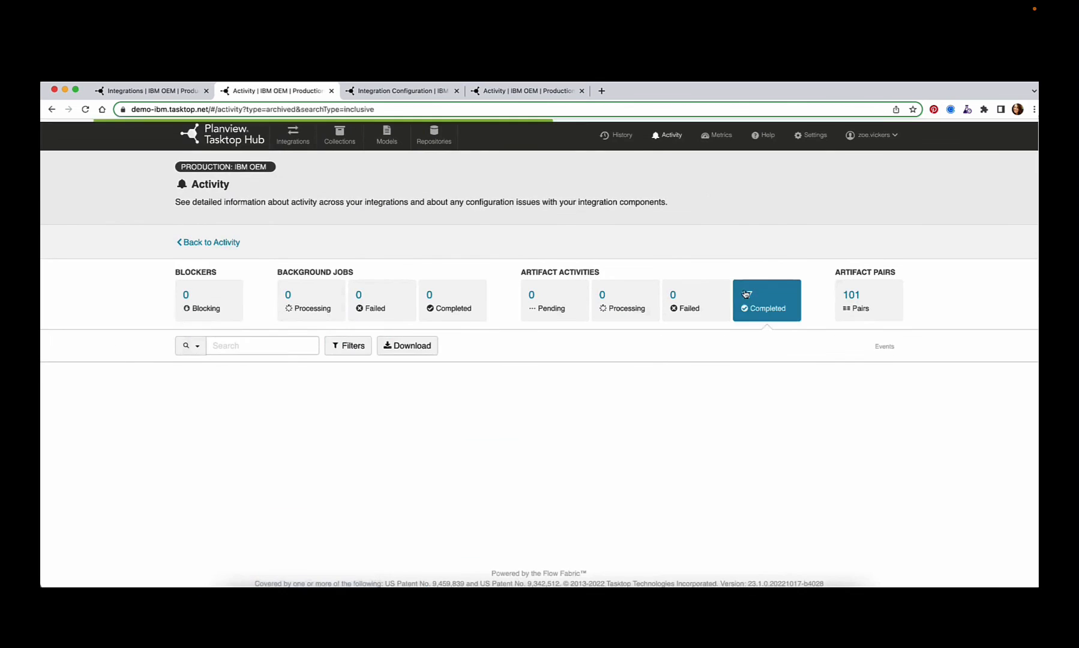
scroll(729, 351, "down", 2)
scroll(729, 351, "down", 2)
left_click(303, 346)
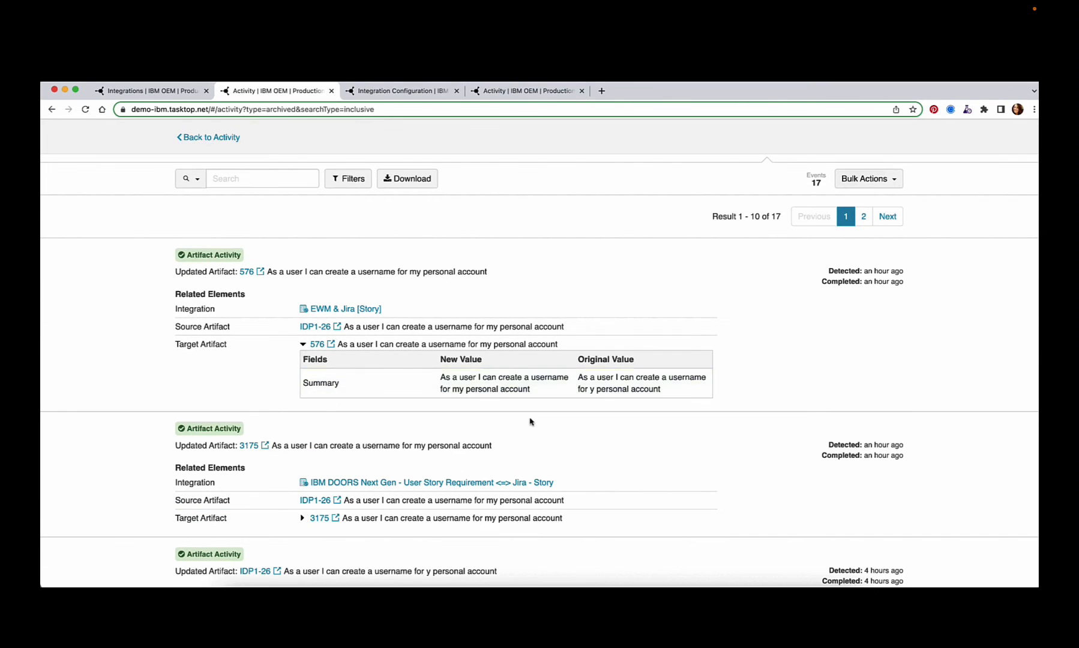
scroll(831, 351, "up", 3)
scroll(830, 348, "down", 1)
Open Metrics and review the artifacts processed per integration and repository
left_click(717, 137)
scroll(630, 314, "down", 10)
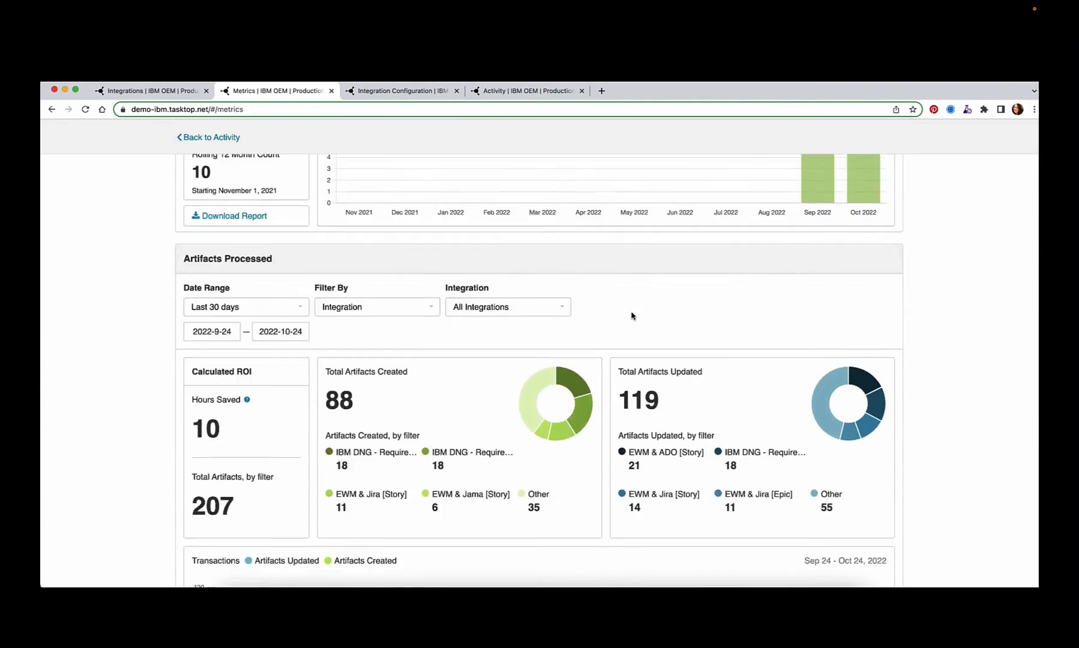
scroll(631, 316, "down", 10)
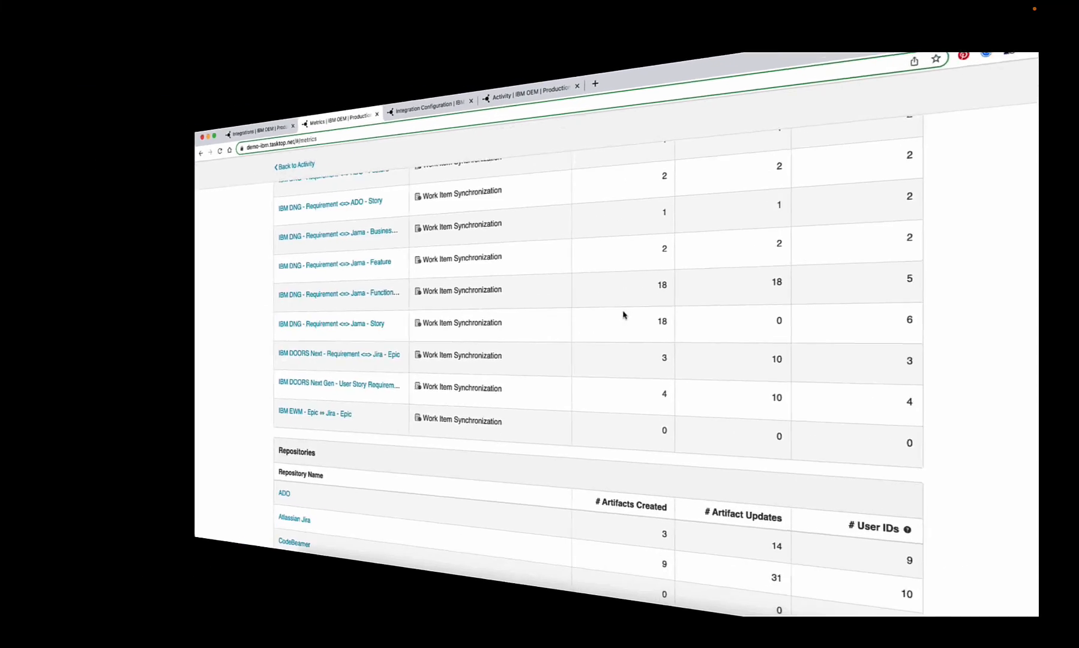